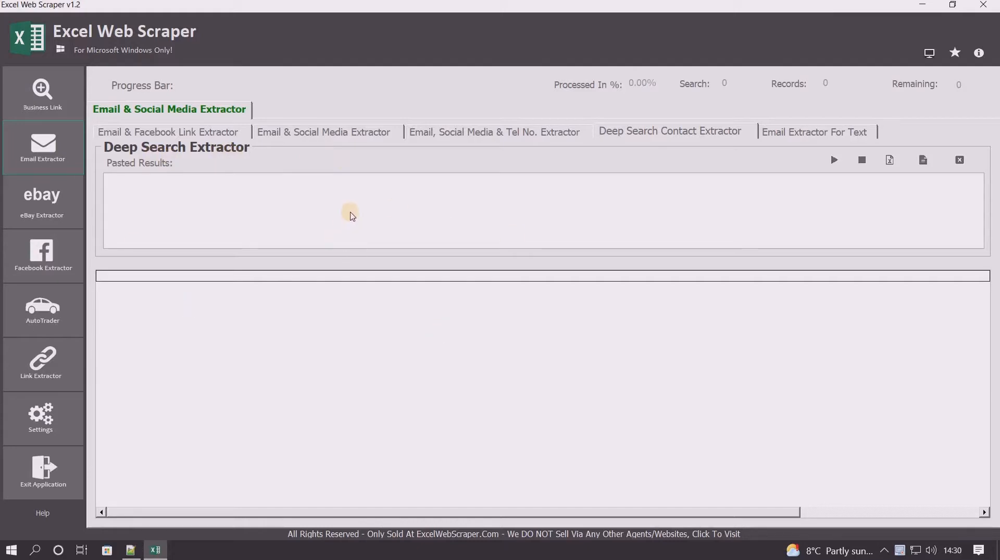
Step: Open the Email & Facebook Link Extractor, and copy the selected website URLs from the new 3 file in Notepad++
{"action": "left_click", "coordinate": [149, 134]}
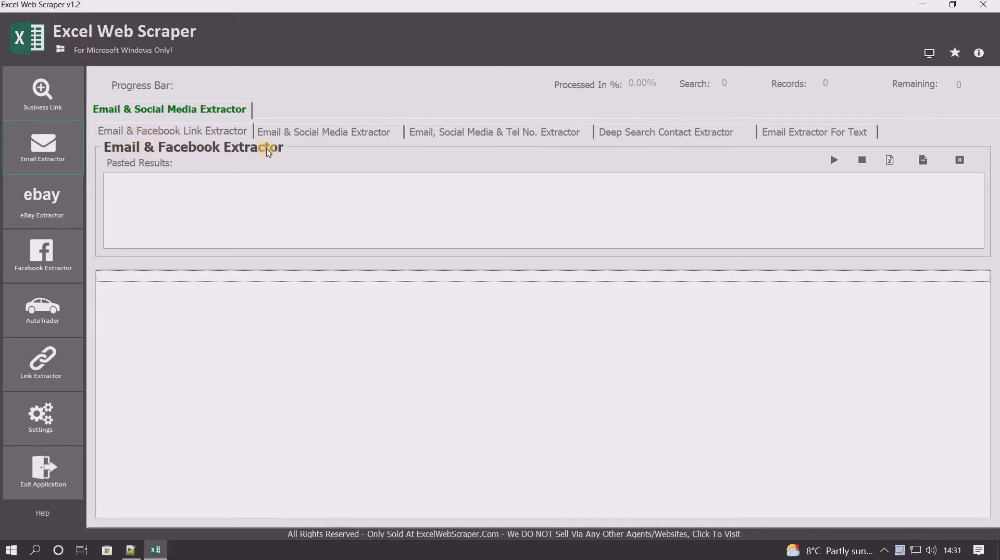
{"action": "left_click", "coordinate": [131, 550]}
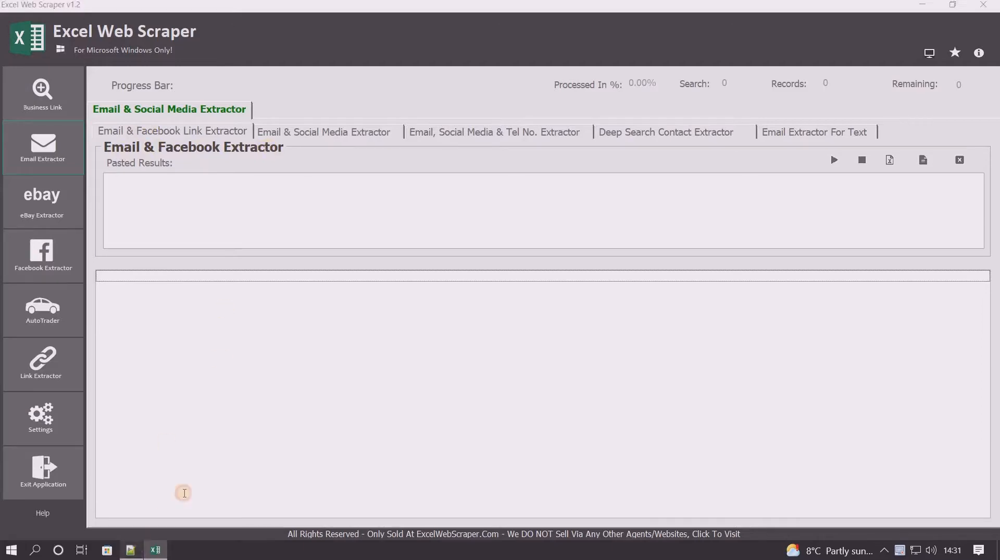
{"action": "right_click", "coordinate": [112, 120]}
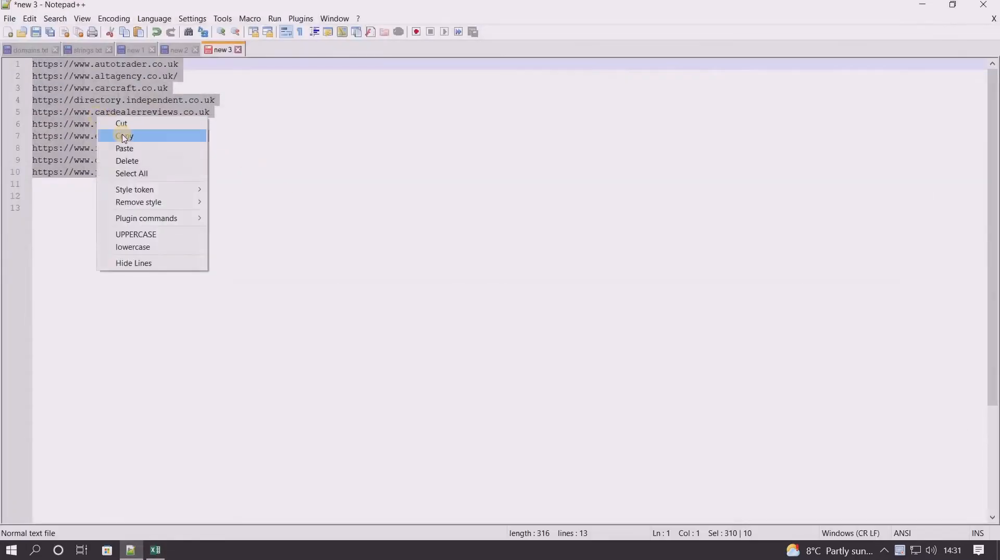
{"action": "left_click", "coordinate": [122, 136]}
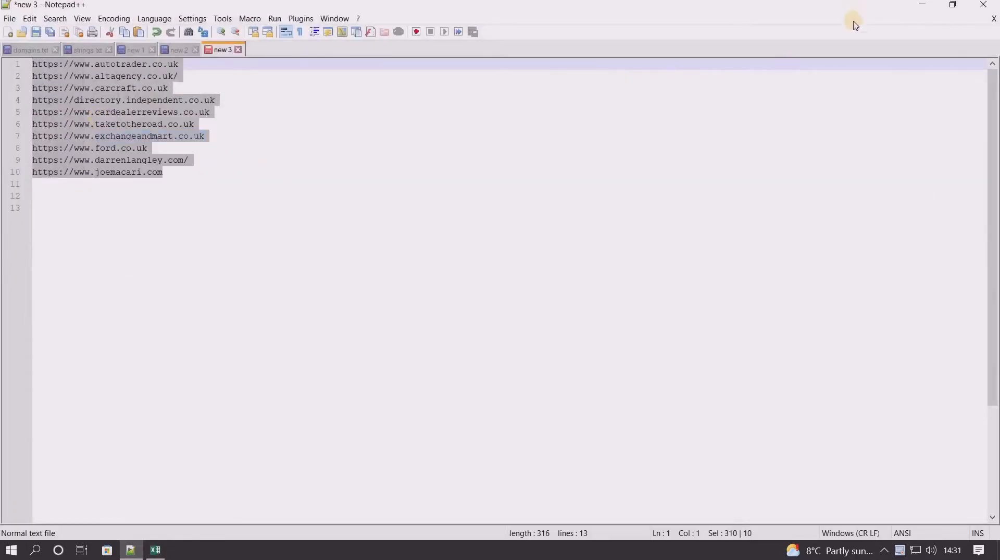
{"action": "left_click", "coordinate": [922, 5]}
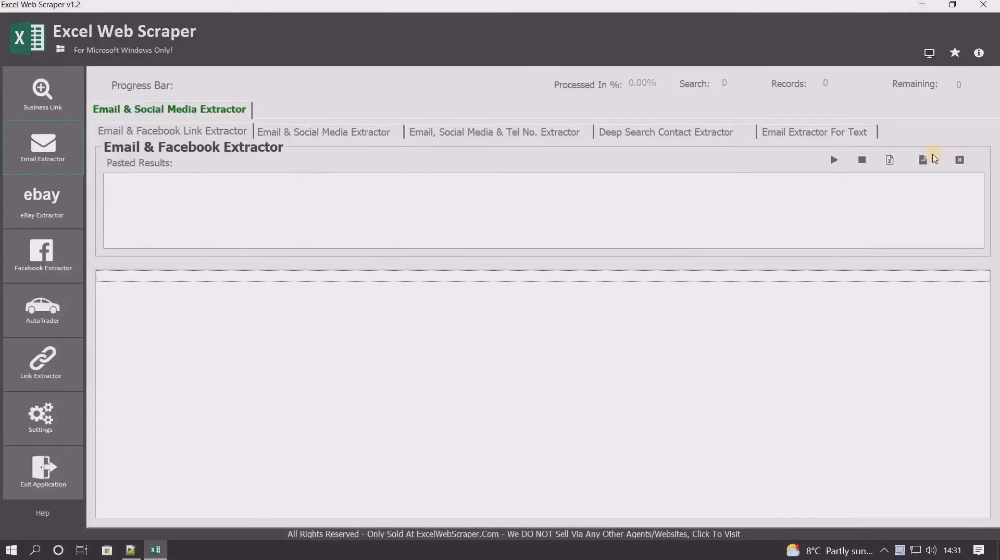
Step: Paste the copied website URLs into the extractor's pasted results and dismiss the completion message
{"action": "left_click", "coordinate": [923, 160]}
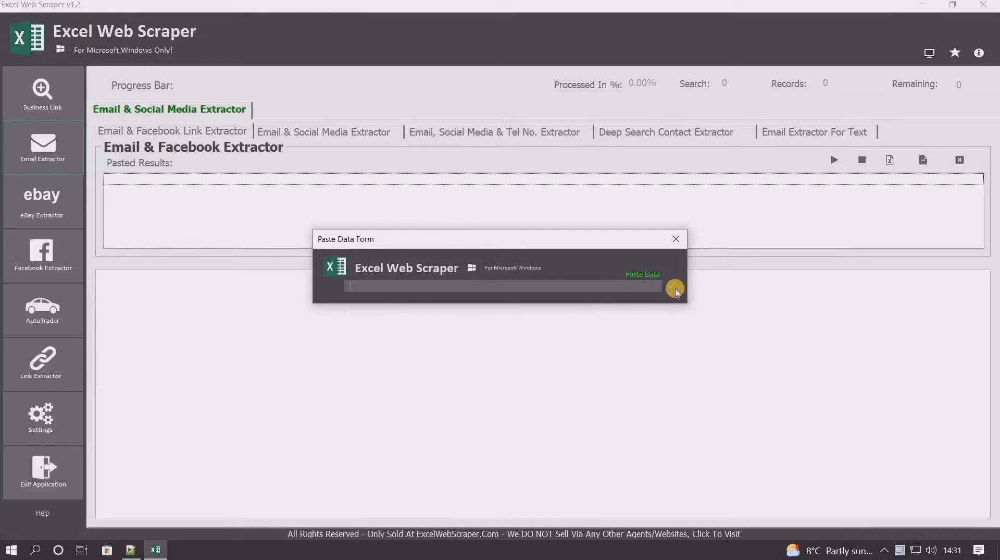
{"action": "left_click", "coordinate": [649, 277]}
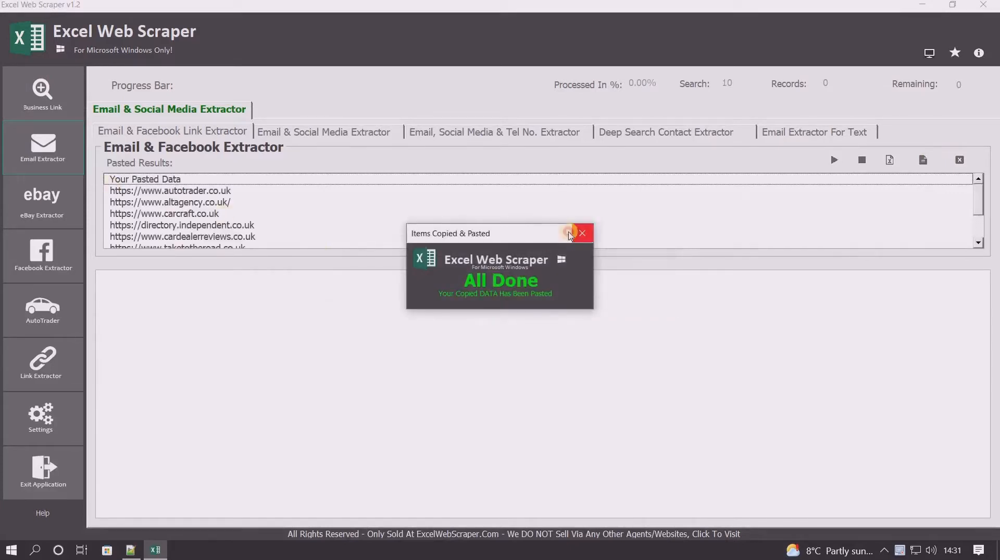
{"action": "left_click", "coordinate": [586, 231]}
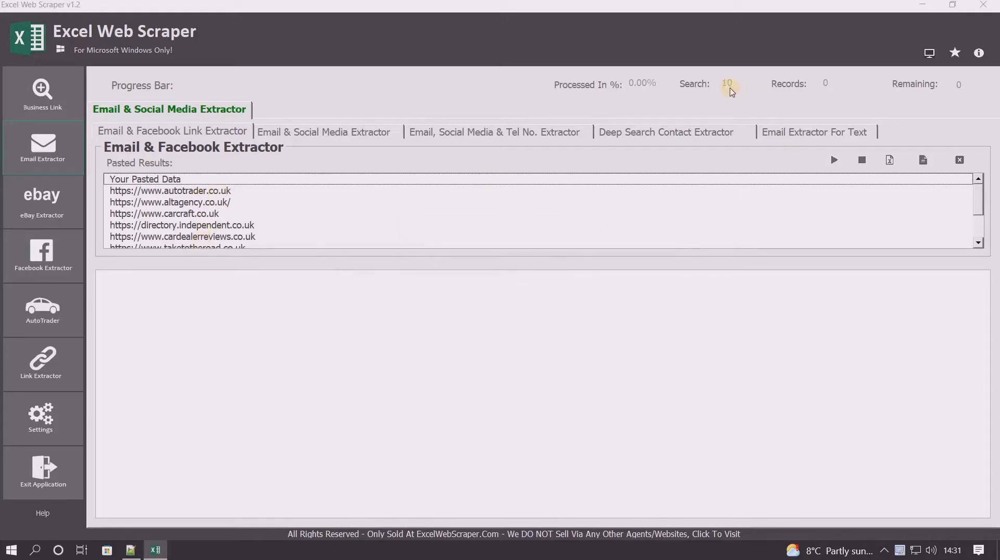
Step: Run the Email & Facebook extraction on the pasted URLs and clear the extracted results
{"action": "left_click", "coordinate": [836, 161]}
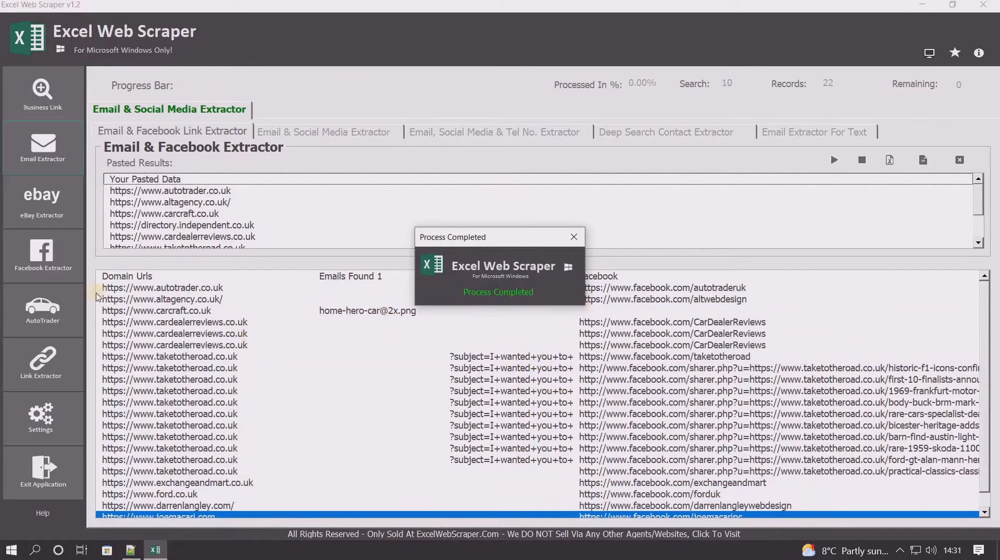
{"action": "left_click", "coordinate": [573, 237]}
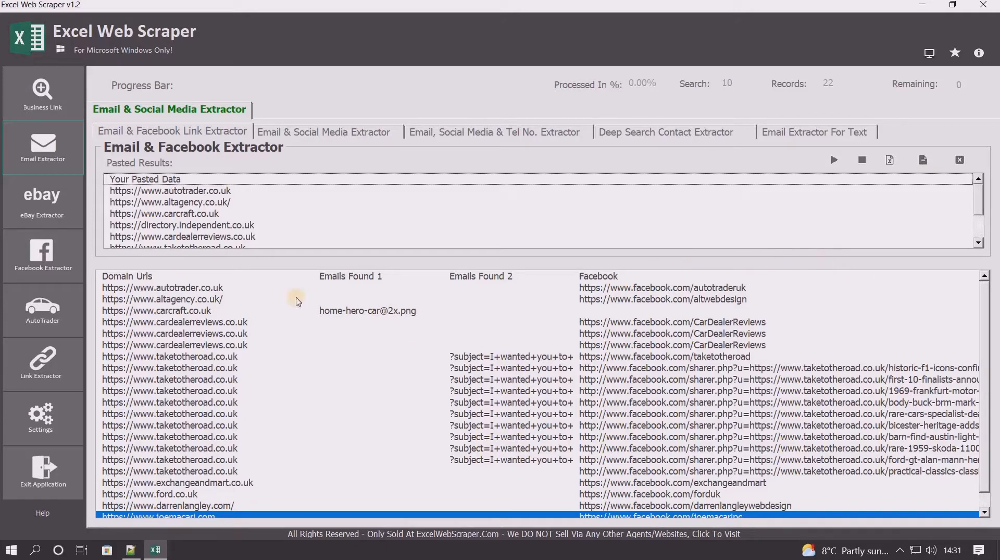
{"action": "left_click", "coordinate": [960, 160]}
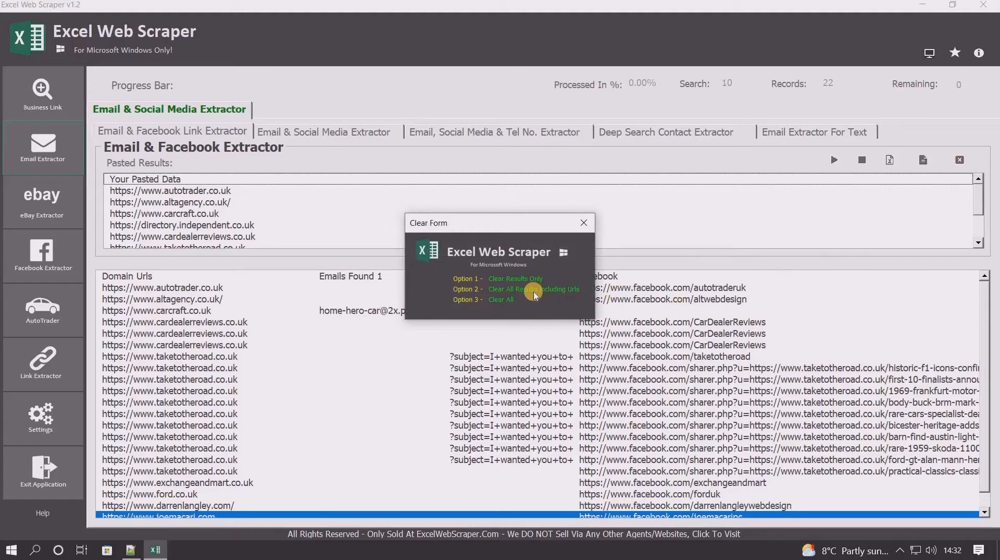
{"action": "left_click", "coordinate": [534, 290]}
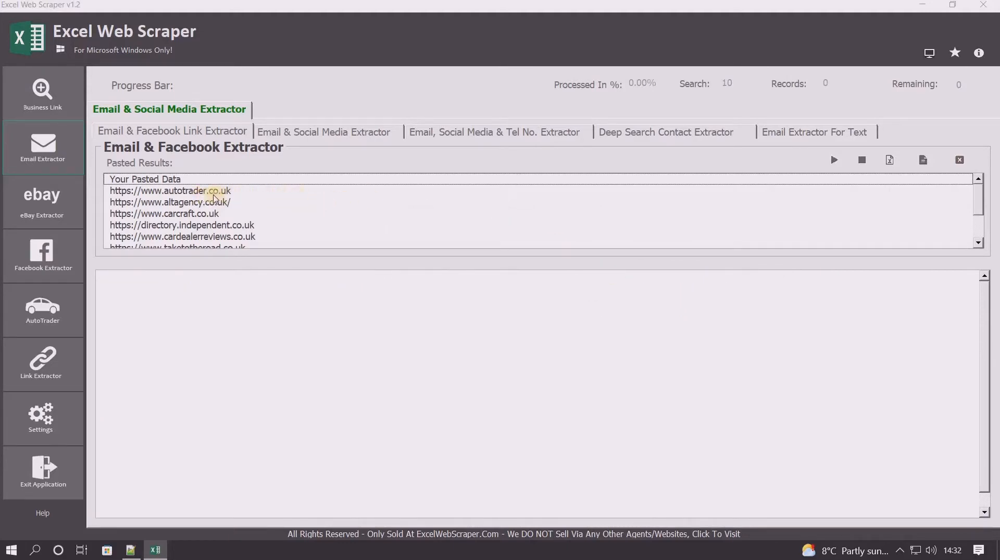
{"action": "left_click", "coordinate": [650, 137]}
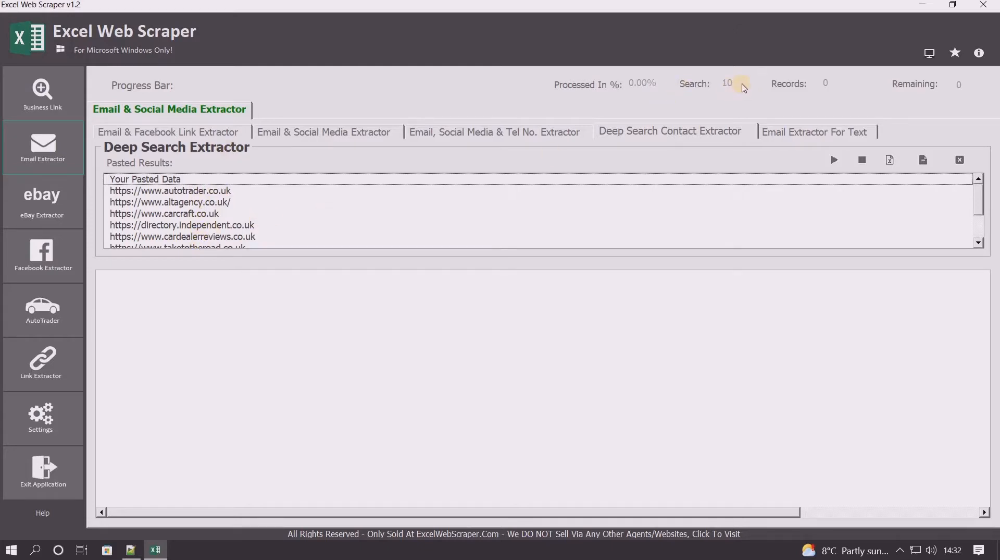
{"action": "left_click", "coordinate": [201, 190]}
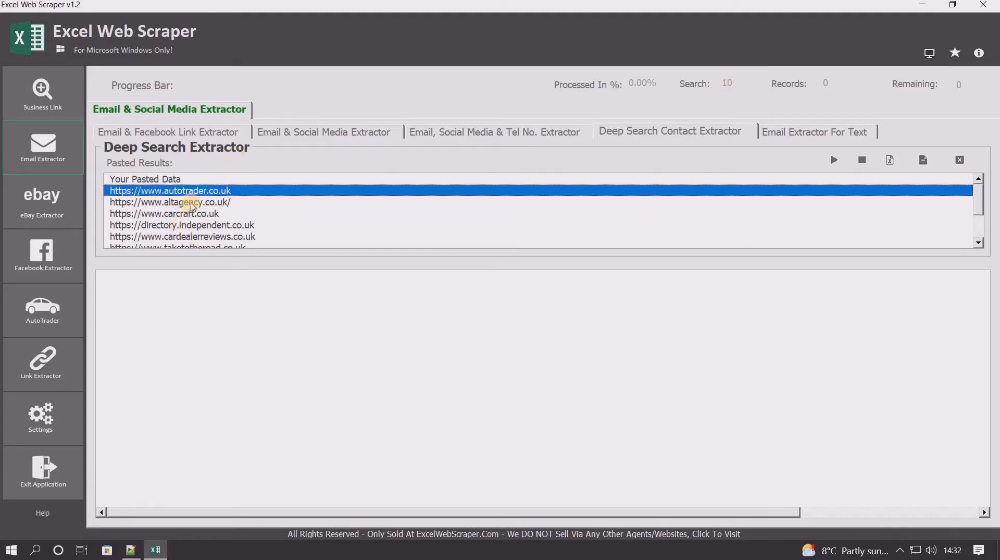
{"action": "key", "text": "Down"}
{"action": "key", "text": "Down"}
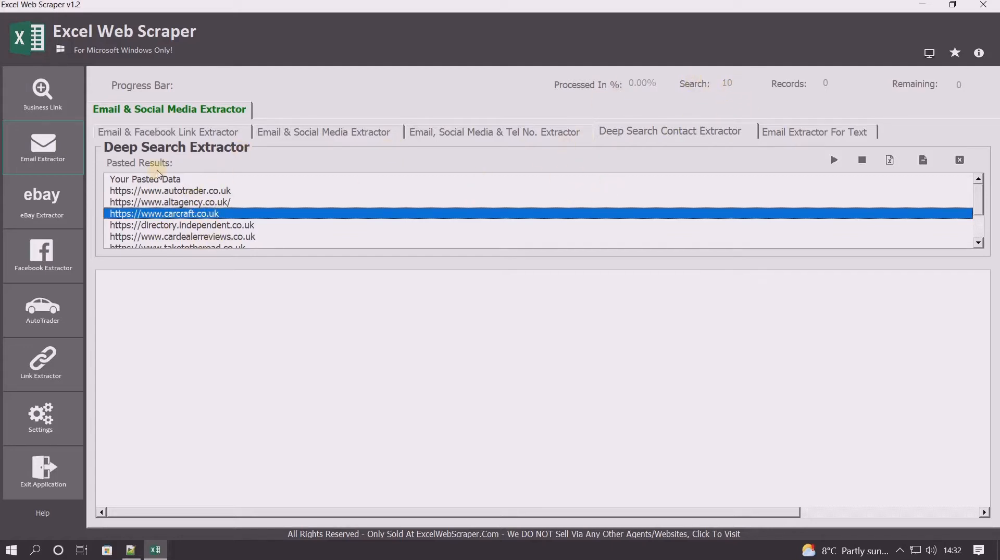
Step: Examine the Contact 1 to Contact 6 keywords used for email deep search in the application's settings
{"action": "left_click", "coordinate": [42, 428]}
{"action": "left_click_drag", "start_coordinate": [526, 160], "coordinate": [760, 92]}
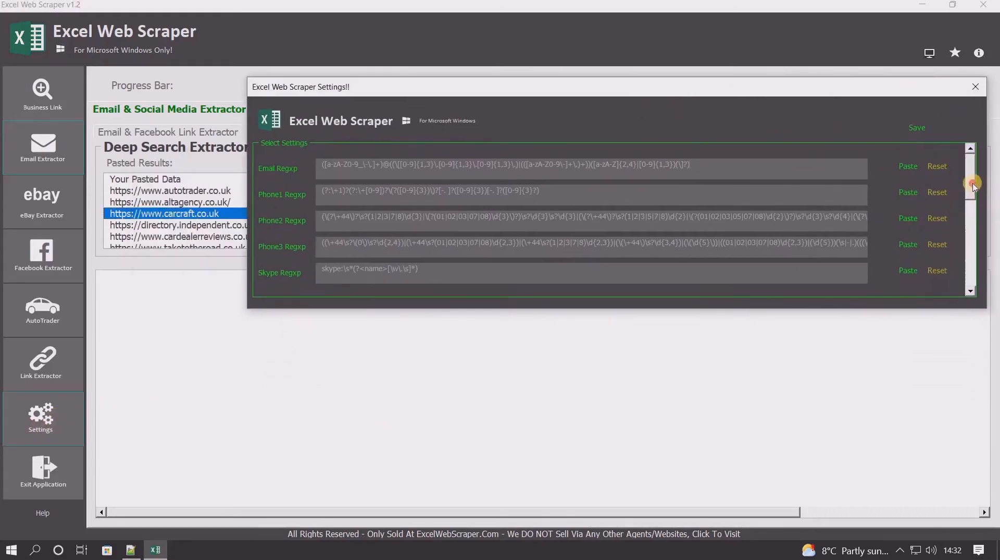
{"action": "left_click_drag", "start_coordinate": [973, 186], "coordinate": [975, 223]}
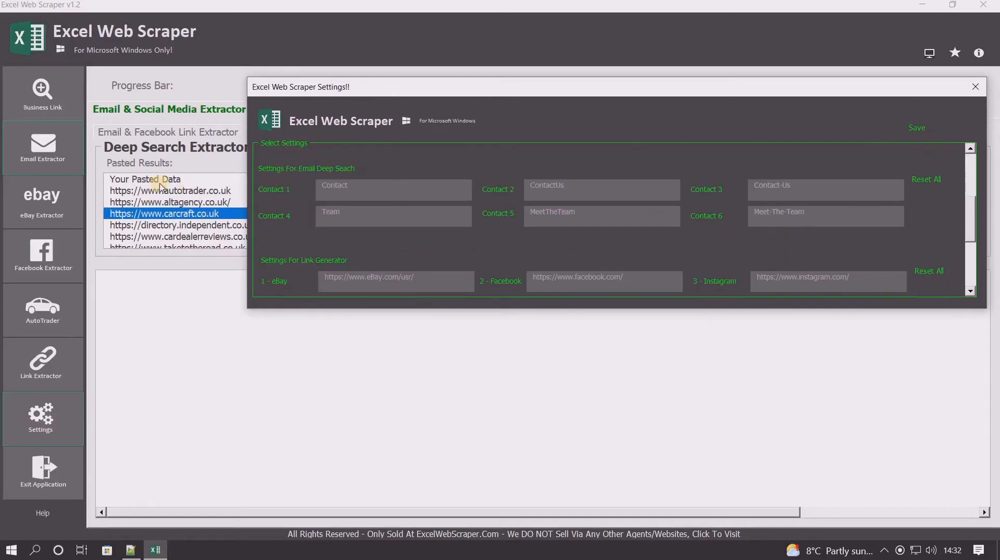
{"action": "left_click_drag", "start_coordinate": [542, 129], "coordinate": [475, 305]}
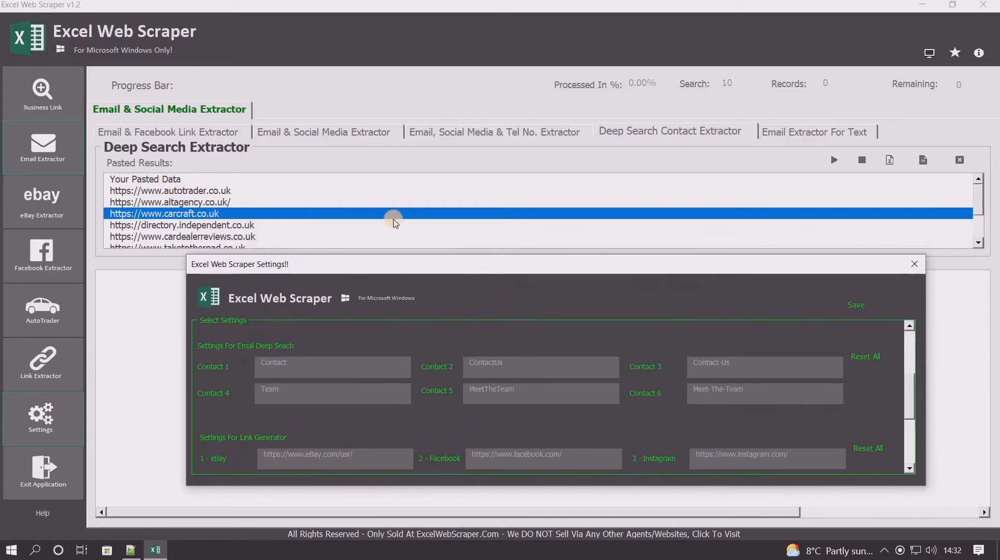
{"action": "double_click", "coordinate": [289, 365]}
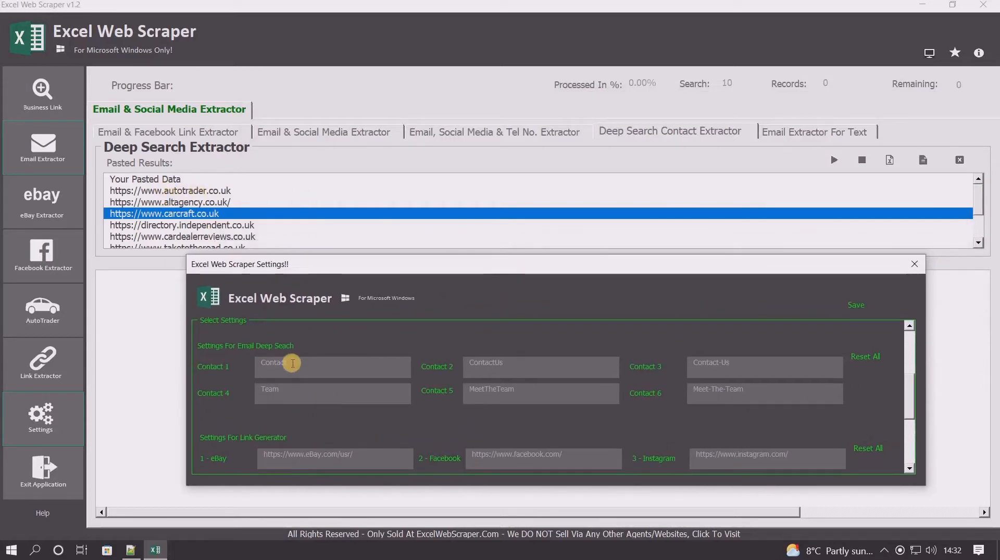
{"action": "left_click_drag", "start_coordinate": [513, 369], "coordinate": [457, 366]}
{"action": "left_click_drag", "start_coordinate": [311, 368], "coordinate": [251, 368]}
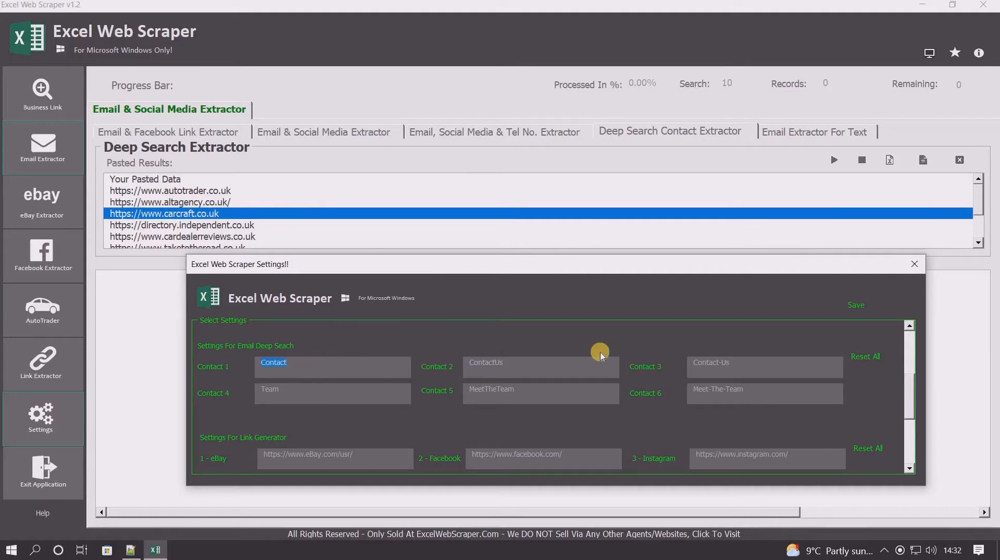
{"action": "left_click_drag", "start_coordinate": [531, 365], "coordinate": [461, 366]}
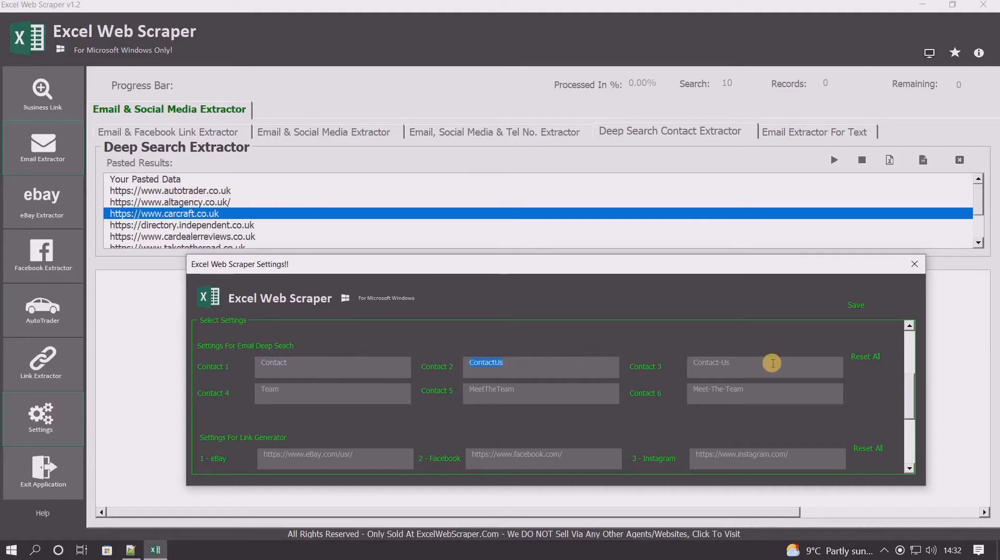
{"action": "left_click_drag", "start_coordinate": [696, 365], "coordinate": [754, 365]}
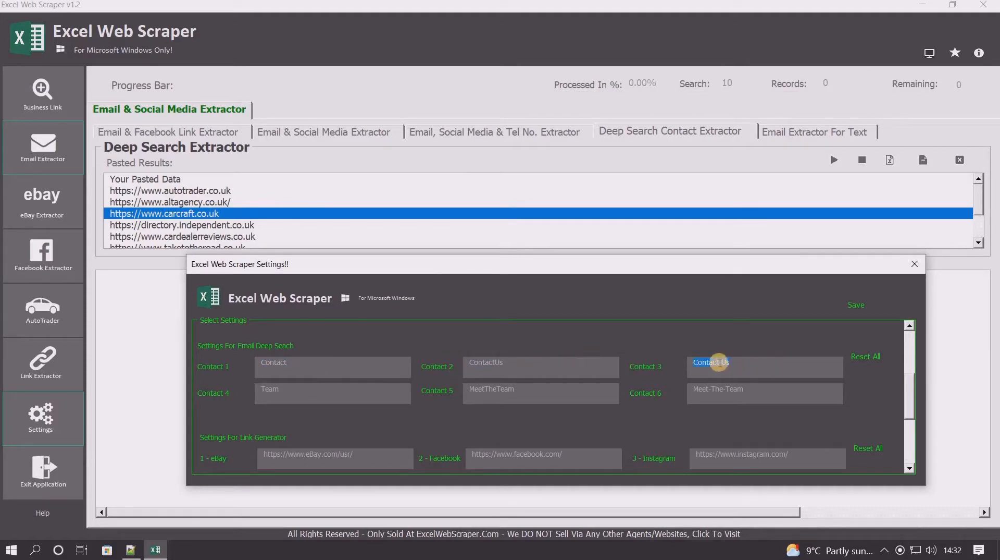
{"action": "left_click", "coordinate": [281, 390]}
{"action": "left_click", "coordinate": [752, 389]}
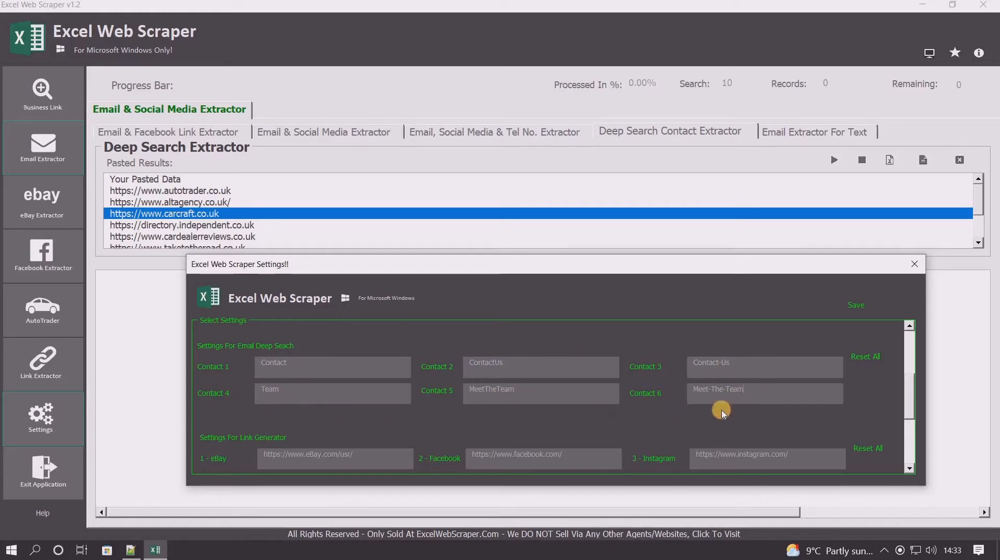
Step: Replace the Contact 6 deep search keyword with sdsds and clear that entry again
{"action": "left_click_drag", "start_coordinate": [754, 390], "coordinate": [592, 410]}
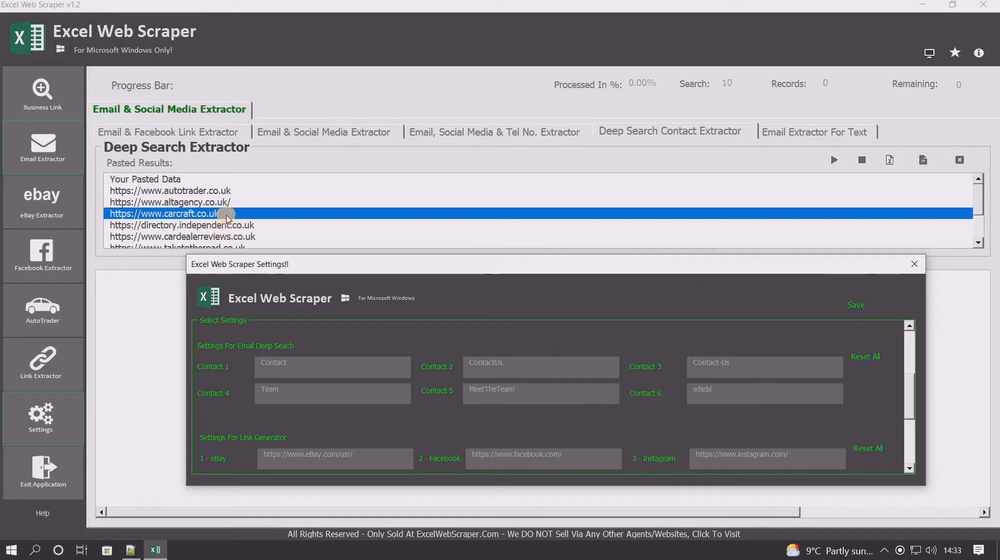
{"action": "left_click_drag", "start_coordinate": [714, 390], "coordinate": [611, 392]}
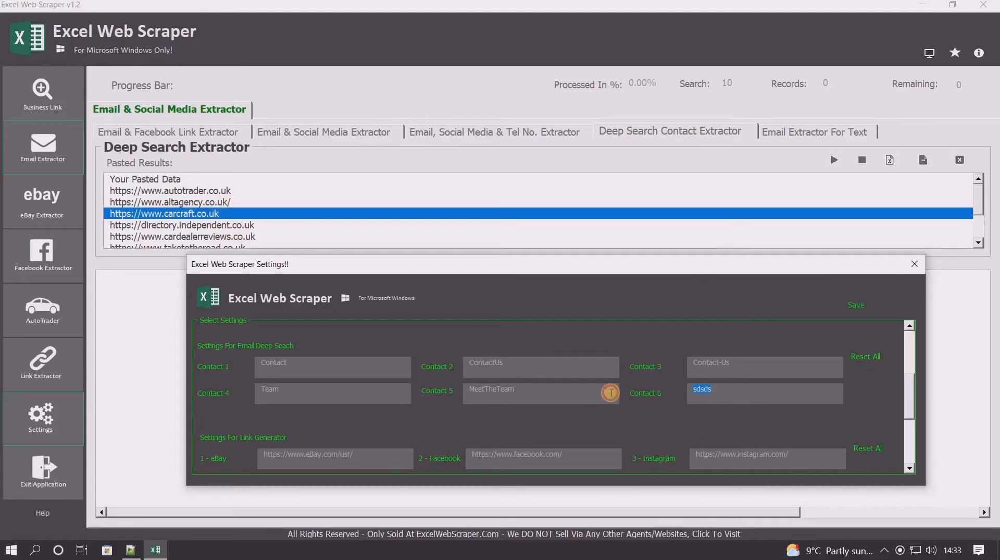
{"action": "key", "text": "BackSpace"}
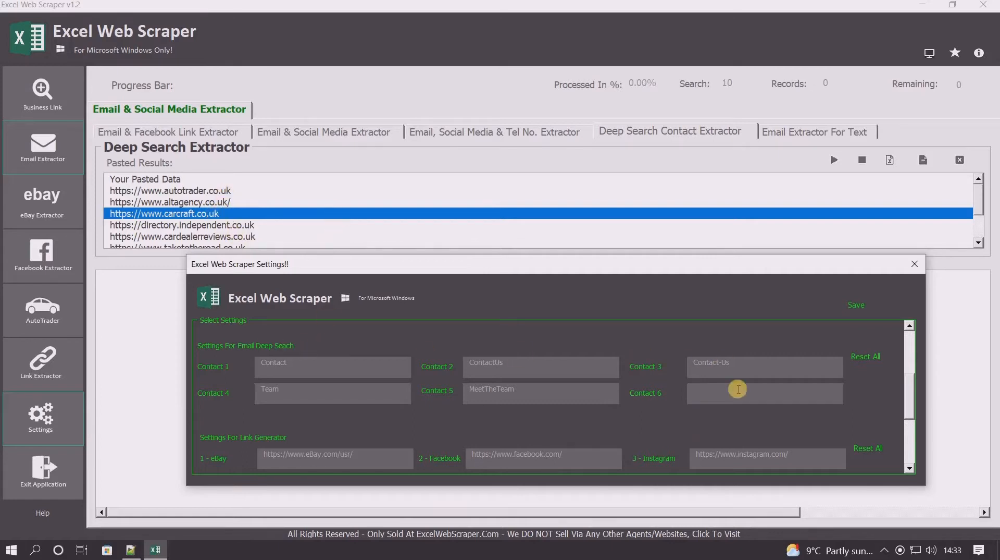
Step: Reset all email deep search contact keywords to their defaults and save the settings
{"action": "left_click", "coordinate": [866, 358]}
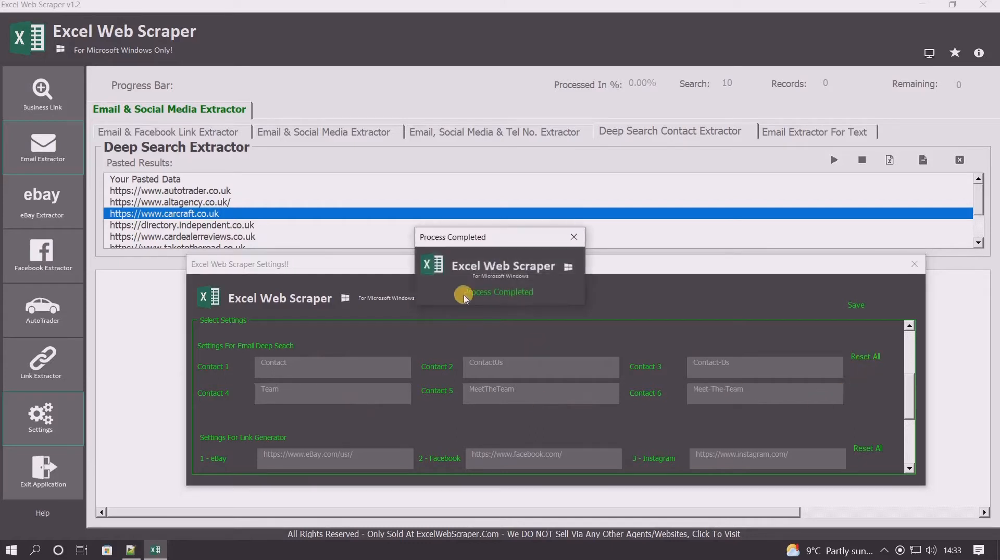
{"action": "left_click", "coordinate": [574, 237]}
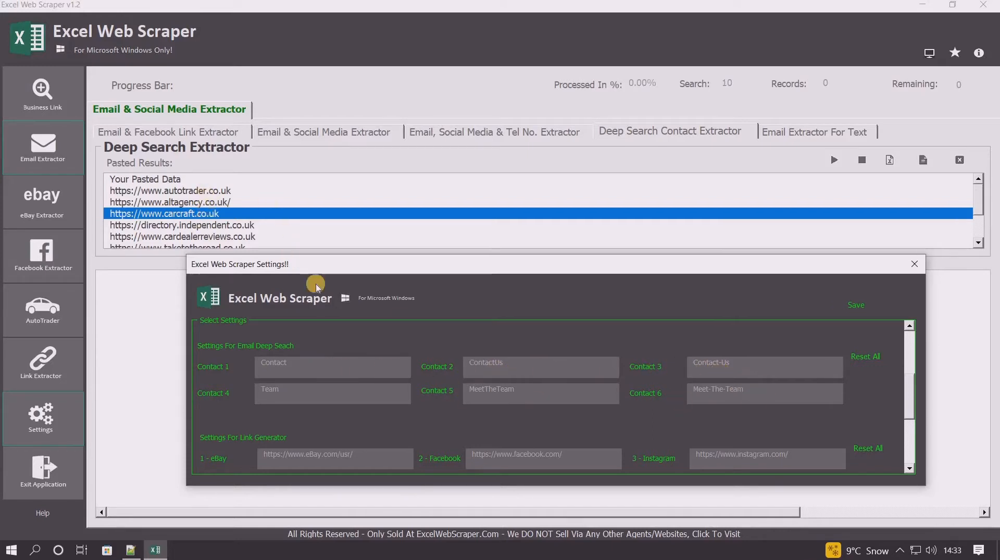
{"action": "left_click", "coordinate": [857, 307]}
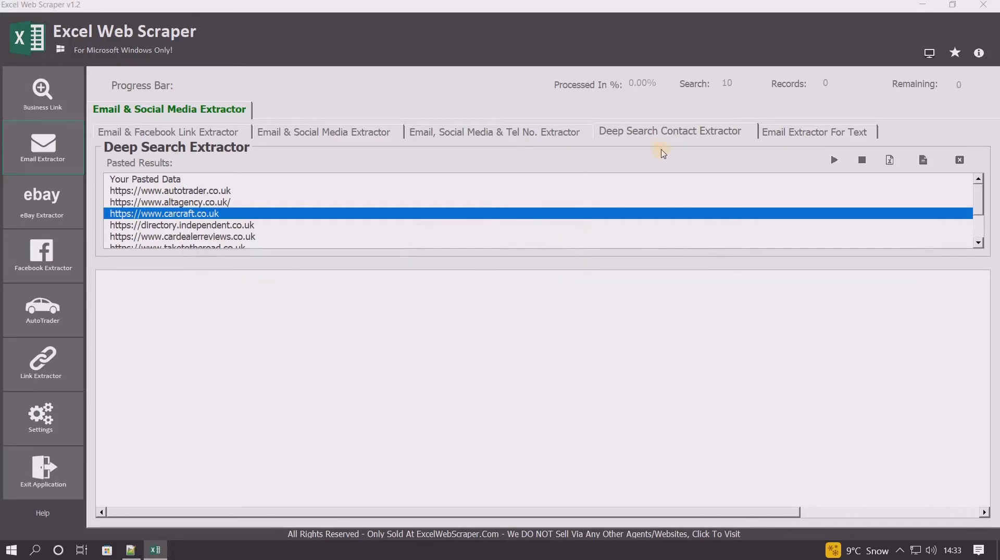
Step: Generate the contact-page URLs with the Deep Search Contact Extractor without choosing a search option, and inspect the autotrader links
{"action": "left_click", "coordinate": [197, 141]}
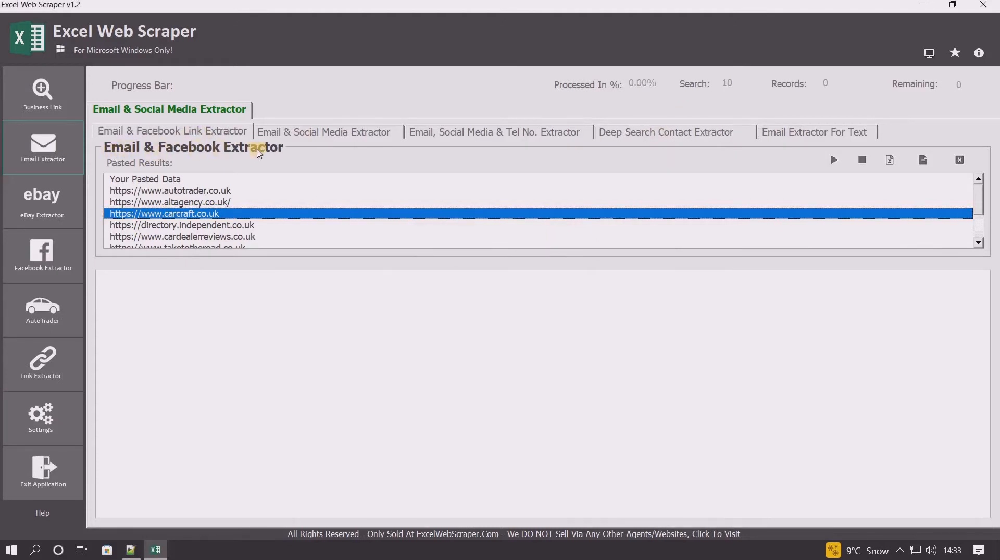
{"action": "left_click", "coordinate": [659, 135]}
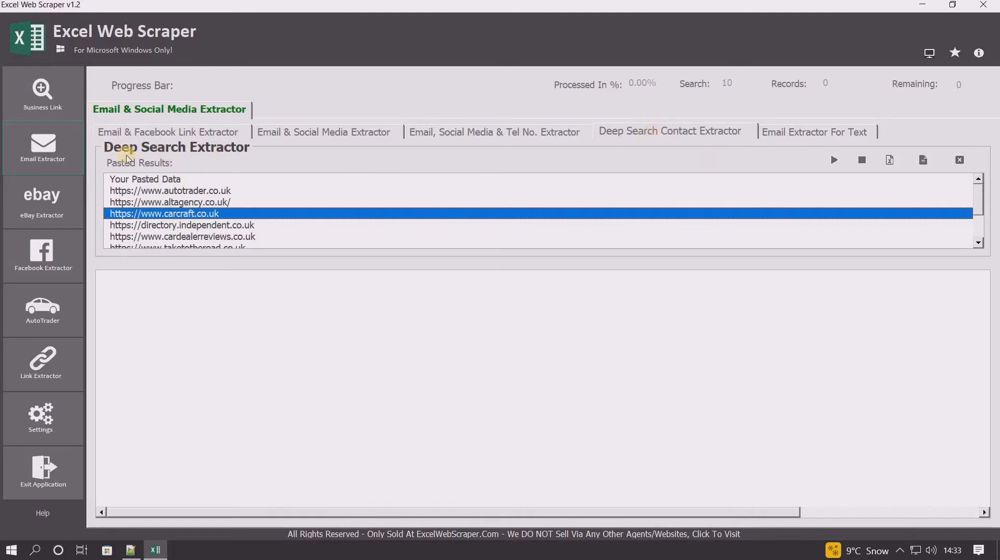
{"action": "left_click", "coordinate": [834, 159]}
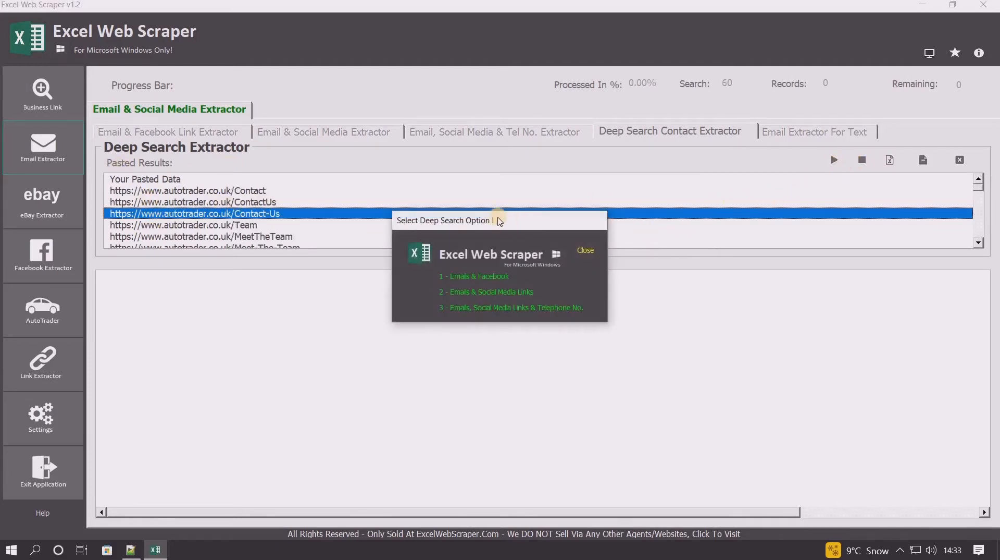
{"action": "left_click_drag", "start_coordinate": [495, 219], "coordinate": [571, 164]}
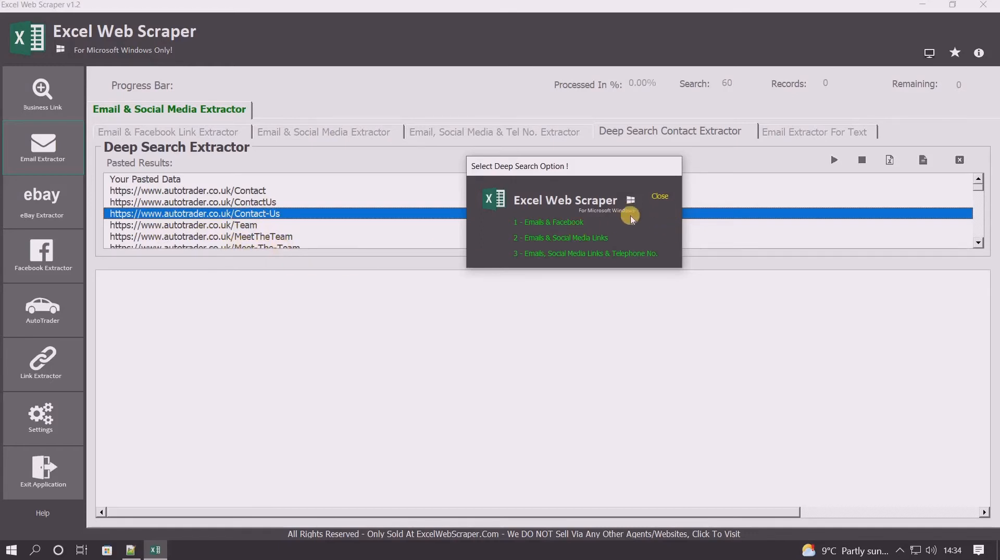
{"action": "left_click", "coordinate": [659, 196]}
{"action": "left_click", "coordinate": [981, 244]}
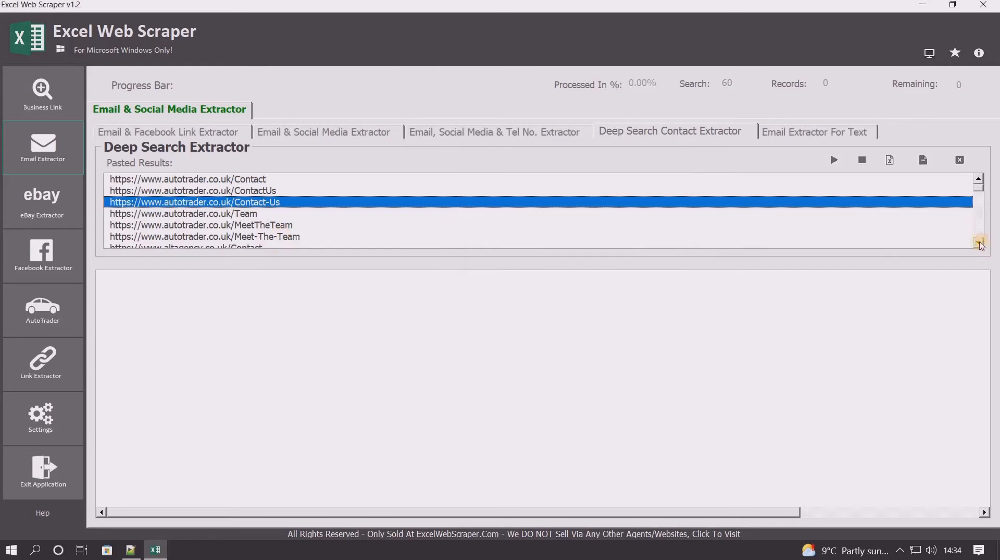
{"action": "left_click", "coordinate": [255, 237]}
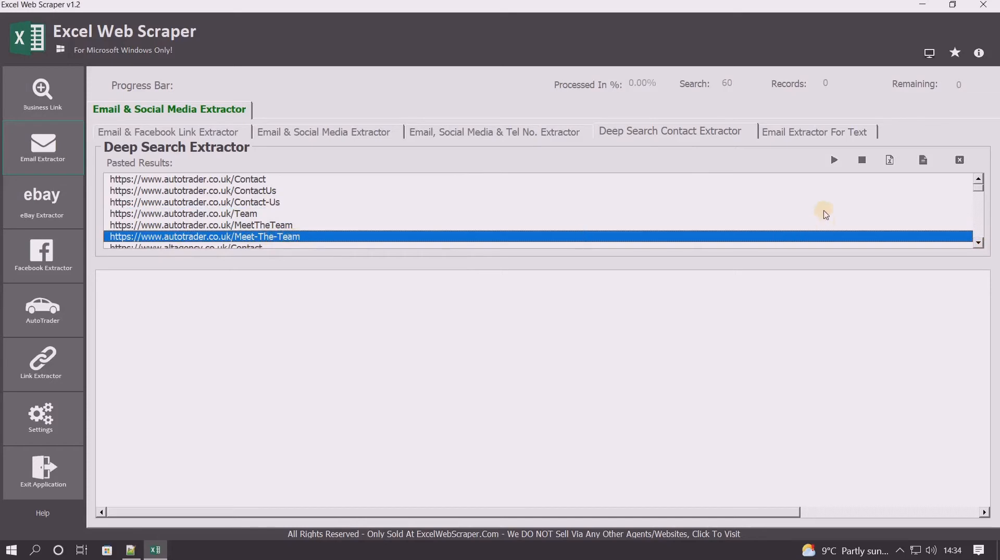
Step: Run the deep search on the generated URLs with the Emails & Facebook option and review the extracted results
{"action": "left_click", "coordinate": [834, 161]}
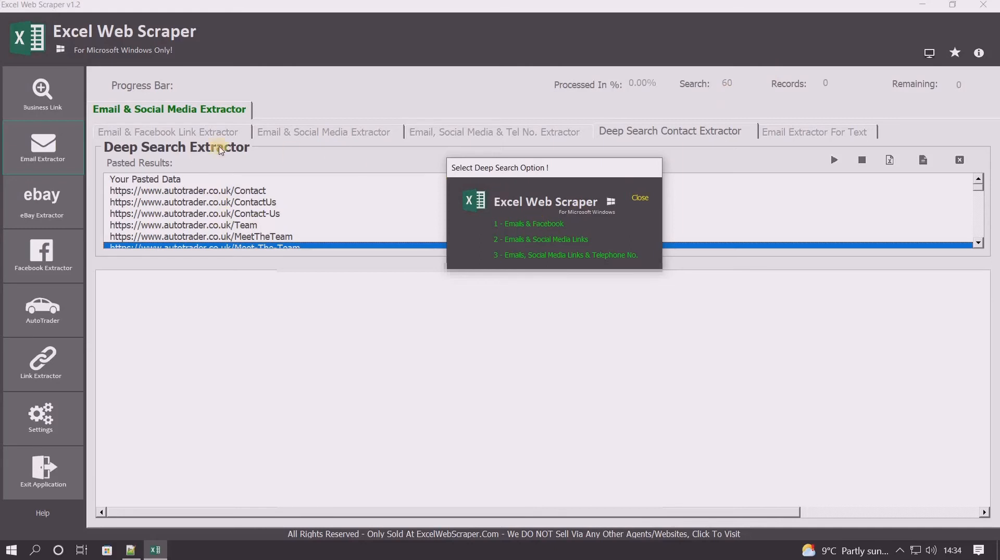
{"action": "left_click", "coordinate": [554, 225]}
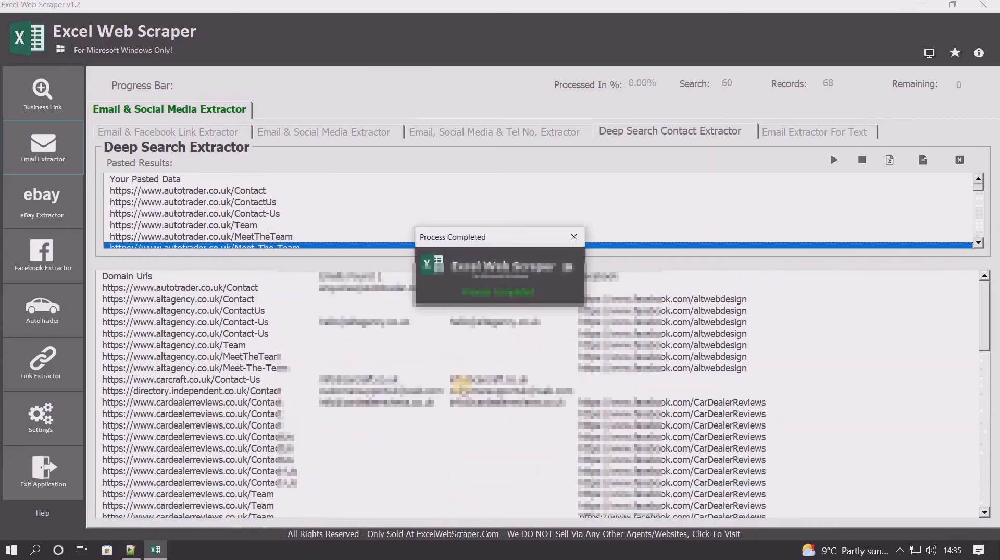
{"action": "left_click", "coordinate": [575, 240]}
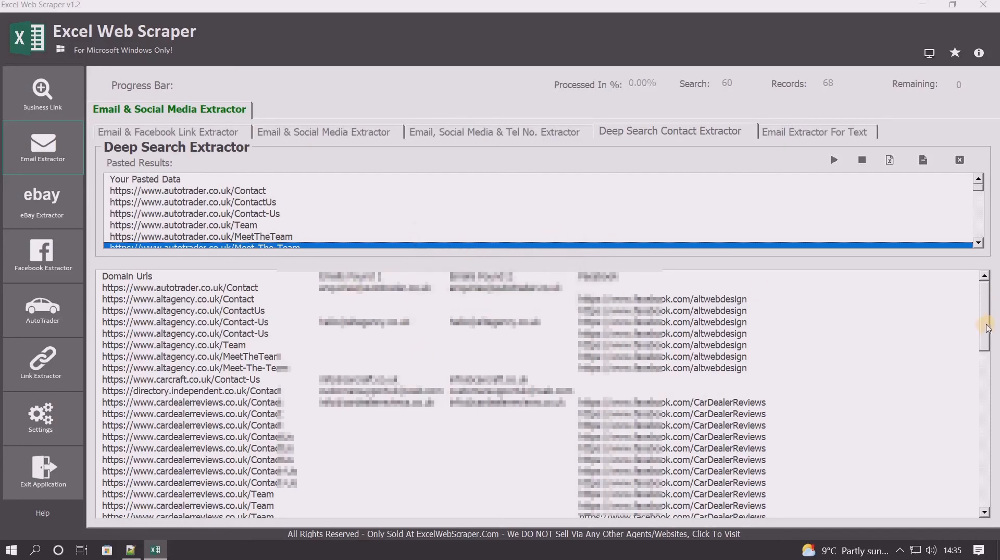
{"action": "left_click_drag", "start_coordinate": [988, 327], "coordinate": [997, 484]}
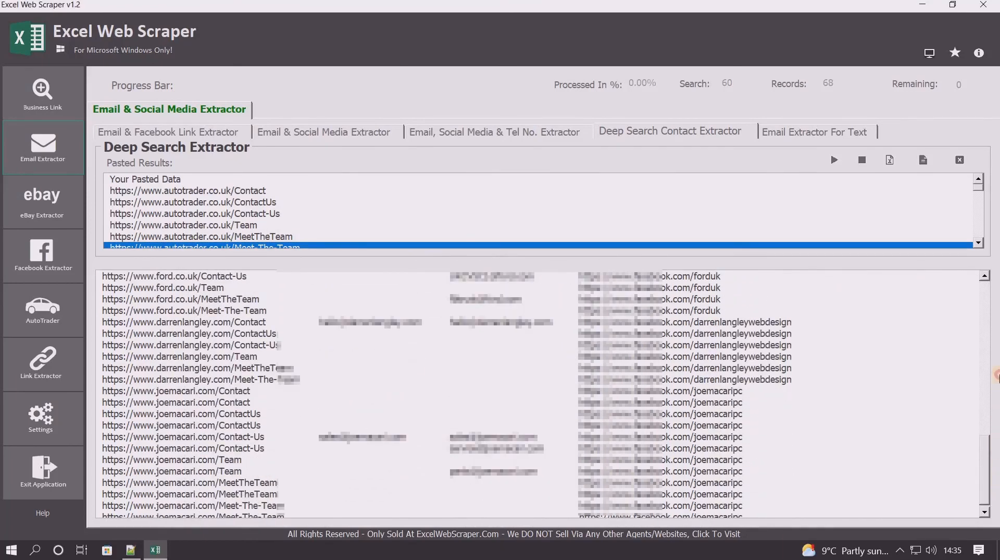
{"action": "left_click_drag", "start_coordinate": [989, 456], "coordinate": [992, 292]}
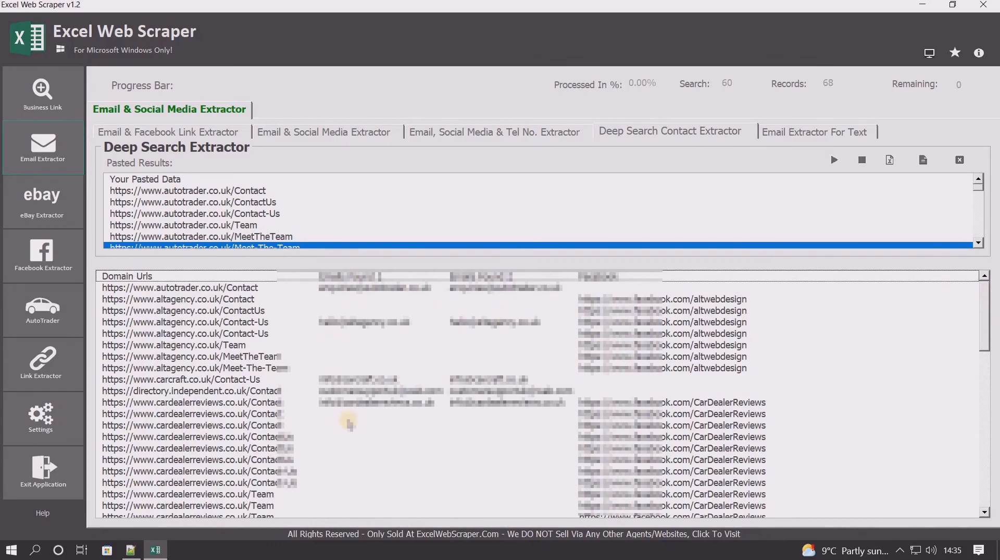